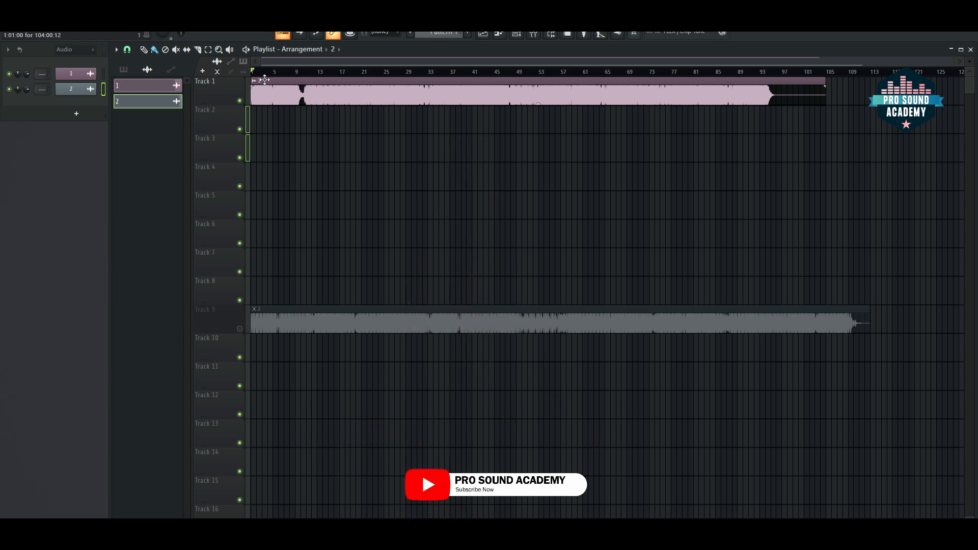
- Play the audio clip on Track 1 from the start, and return the playhead to the beginning of the playlist
key("space")
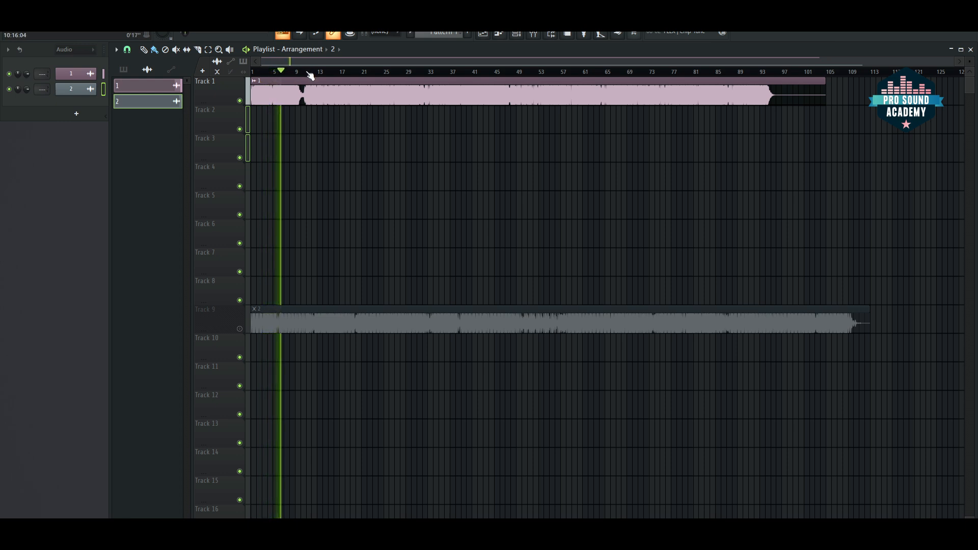
scroll(340, 74, "up", 5)
scroll(341, 74, "down", 5)
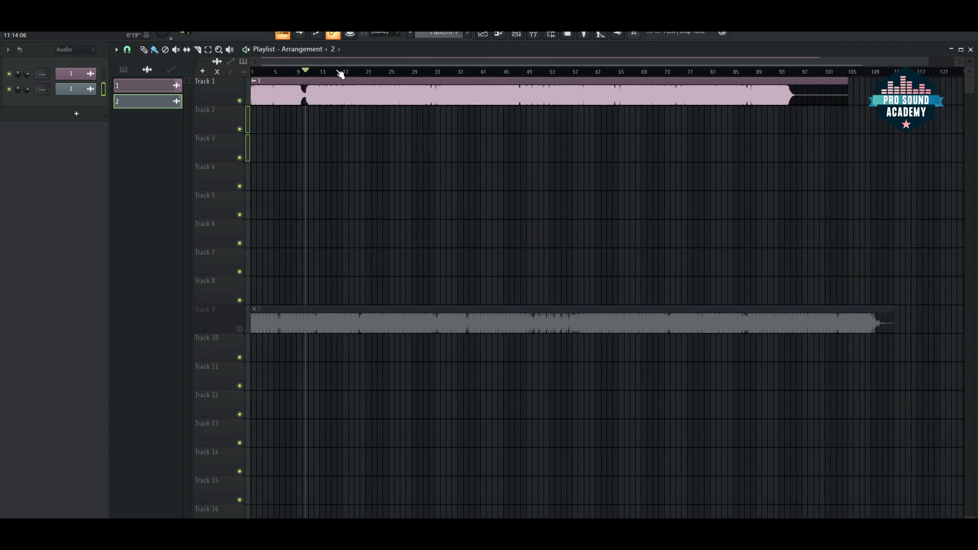
left_click_drag(316, 77, 248, 79)
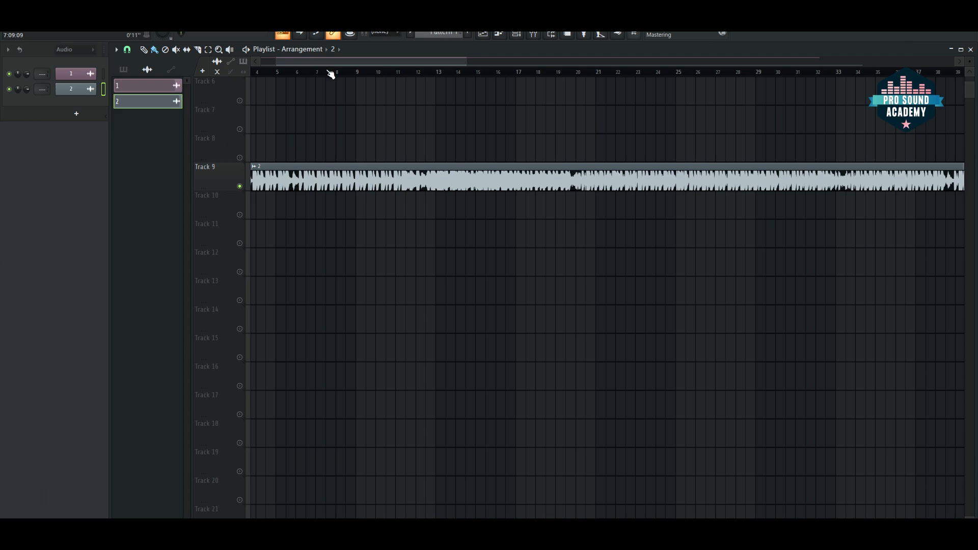
- Listen to the audio clip on Track 9 from about bar 11 and from about bar 37
left_click_drag(353, 71, 364, 71)
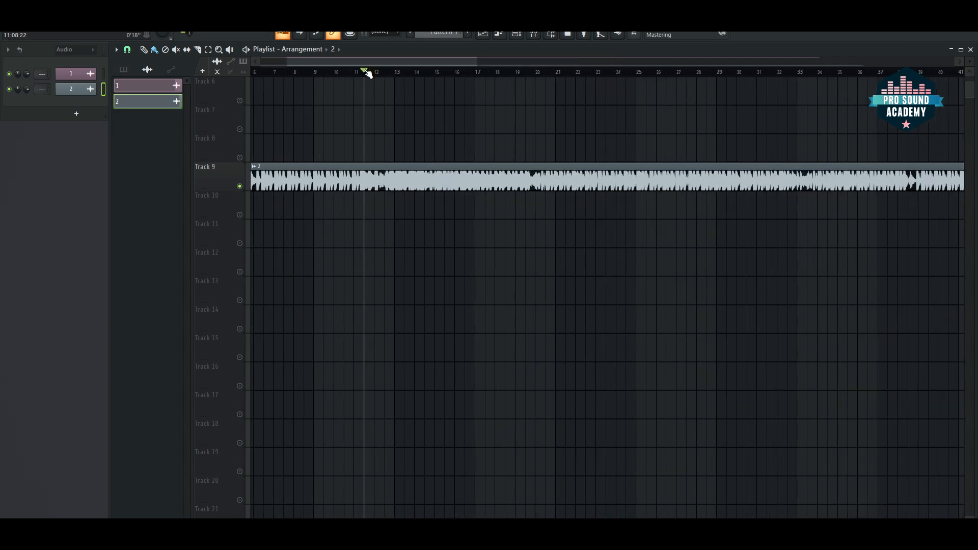
scroll(366, 72, "down", 3)
left_click(622, 72)
left_click(660, 72)
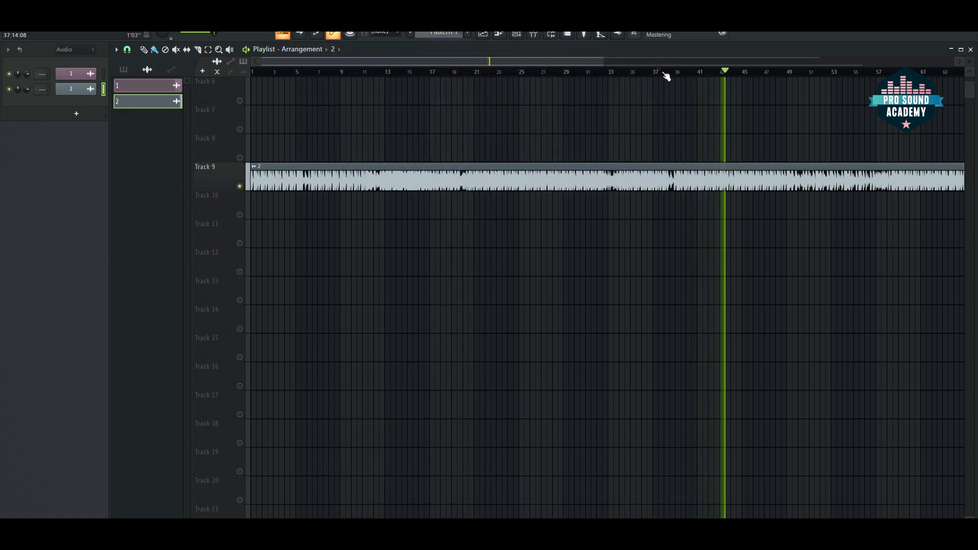
left_click(658, 72)
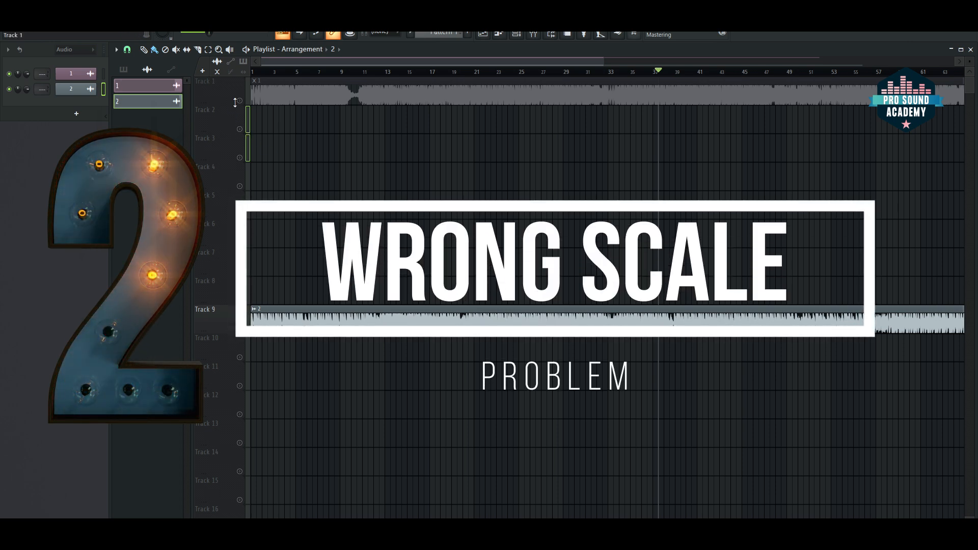
- Audition the Track 1 audio clip from about bar 2 up to the gap near bar 10
left_click(292, 82)
left_click(289, 72)
left_click_drag(290, 72, 370, 78)
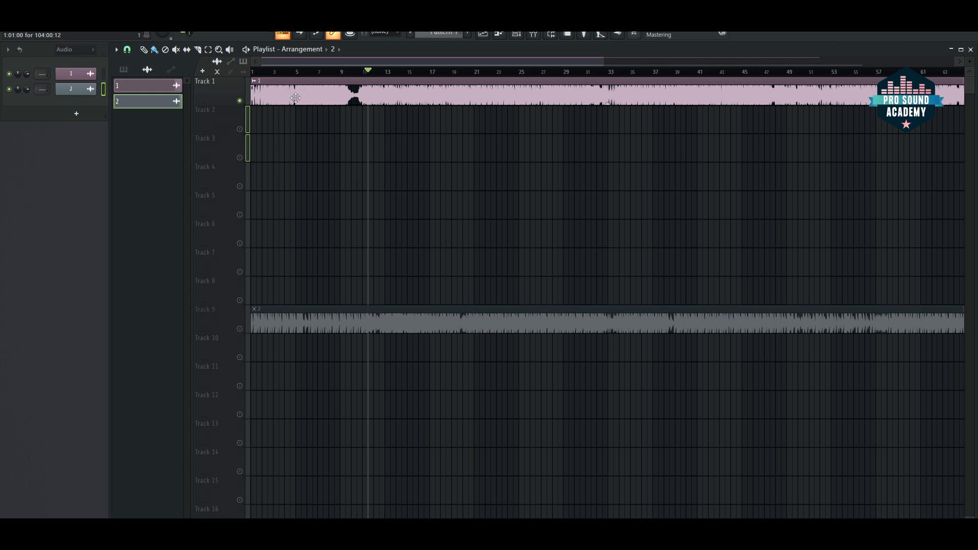
left_click_drag(273, 73, 264, 72)
key("space")
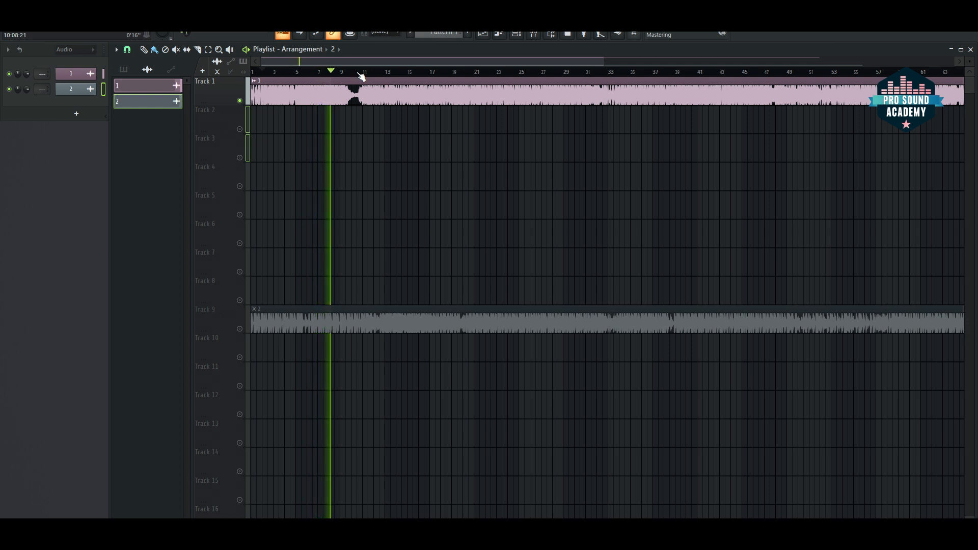
key("space")
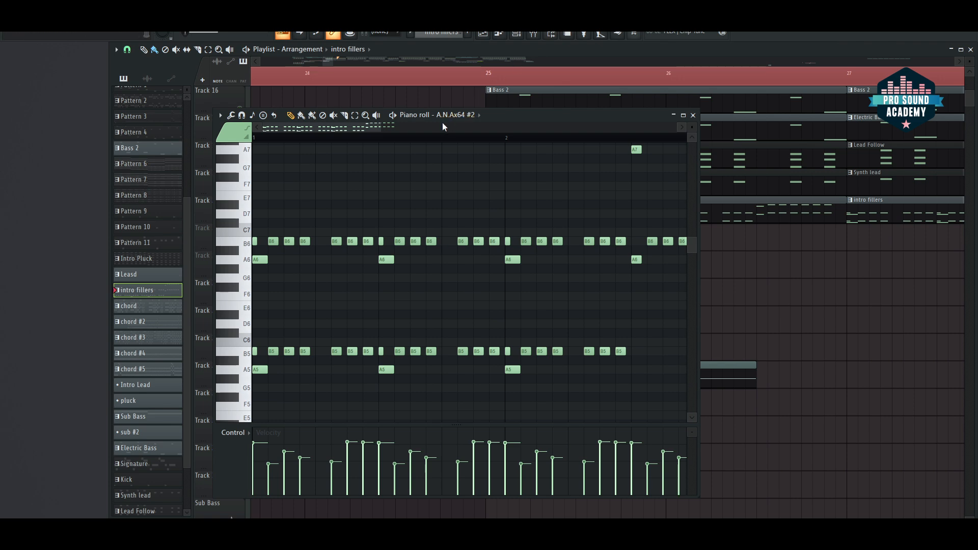
- Examine the intro fillers notes of the A.N.Ax64 #2 channel across the whole pattern in the piano roll
scroll(434, 135, "down", 5)
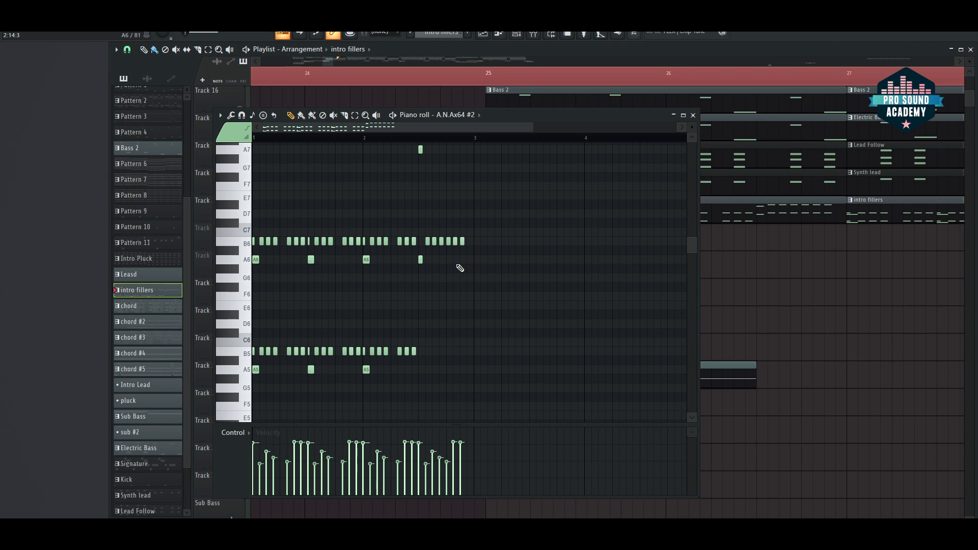
scroll(453, 301, "up", 3)
scroll(452, 310, "down", 3)
scroll(449, 142, "down", 1)
scroll(450, 143, "down", 1)
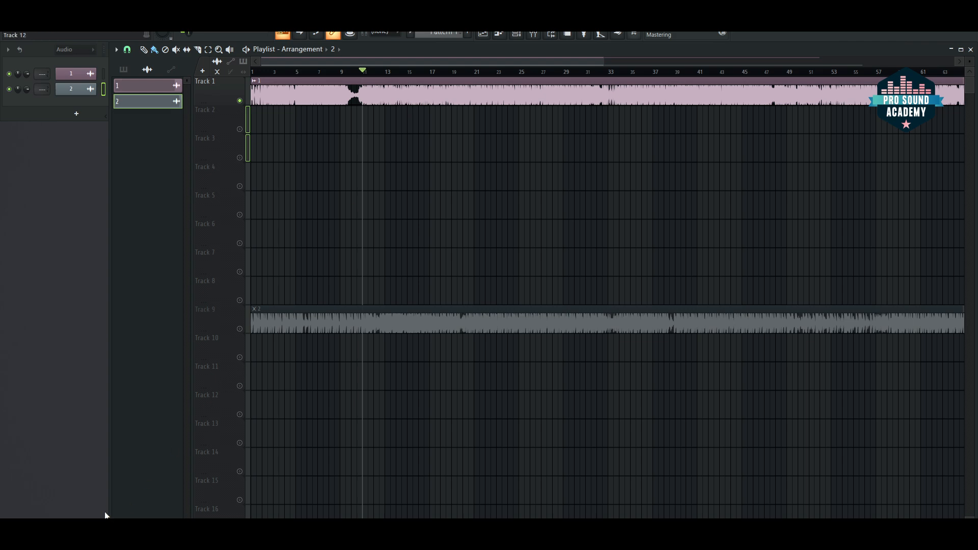
- Play the arrangement from bar 21 through the intro fillers clips on Track 20, and stop playback
mouse_move(109, 517)
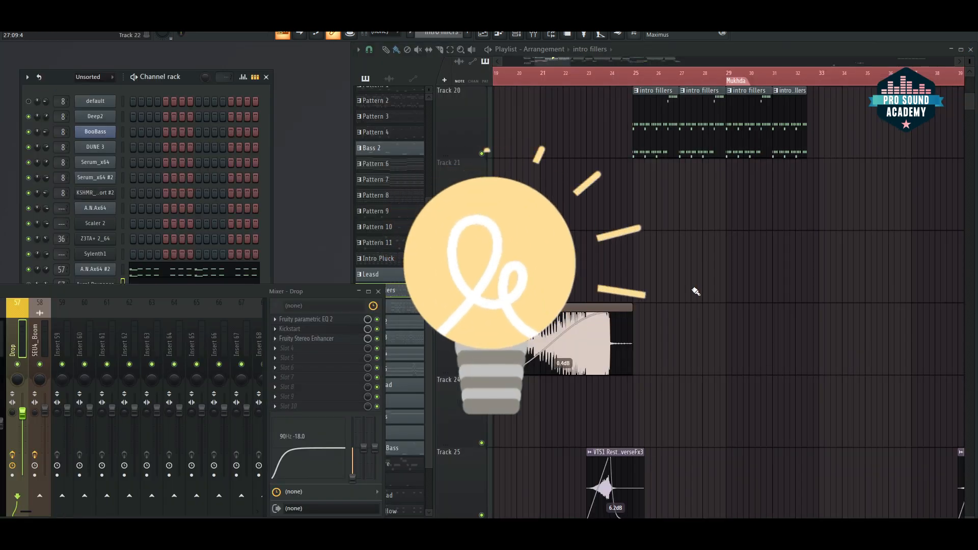
left_click(542, 81)
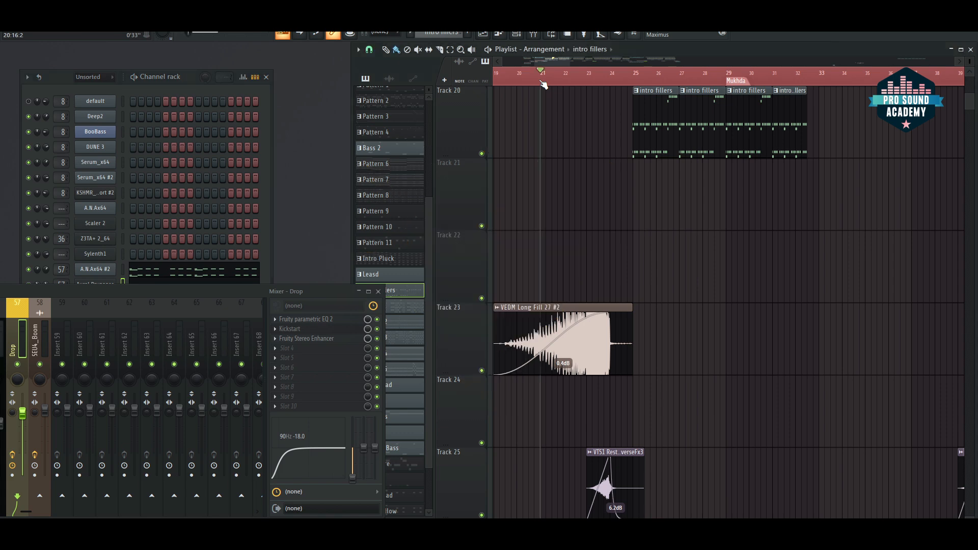
key("space")
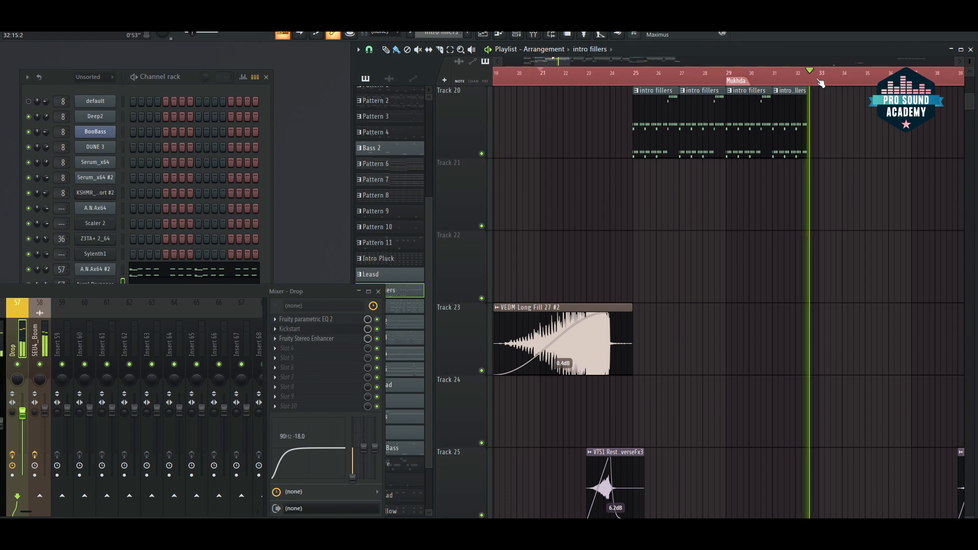
key("space")
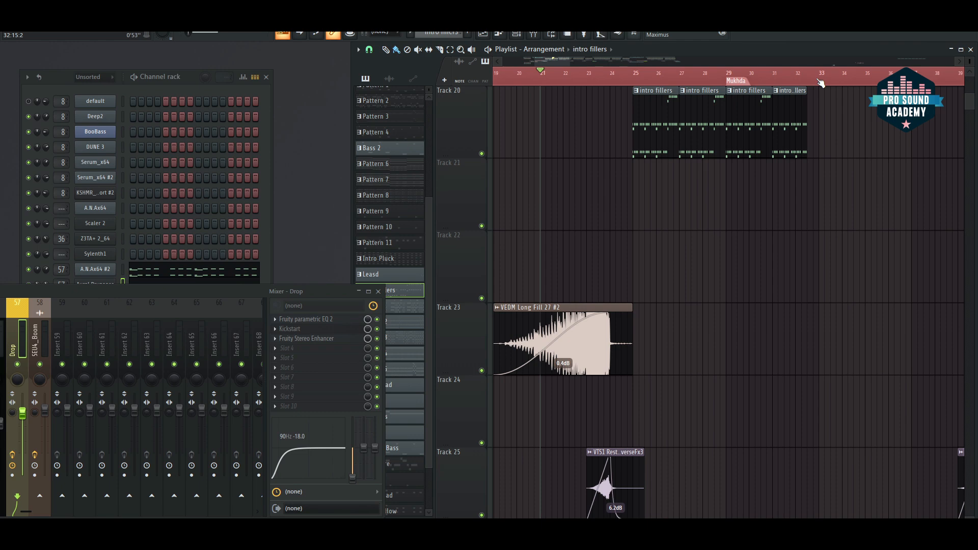
- Inspect the Fruity Parametric EQ 2 curve on the Drop mixer channel and close the plugin
left_click_drag(216, 291, 221, 247)
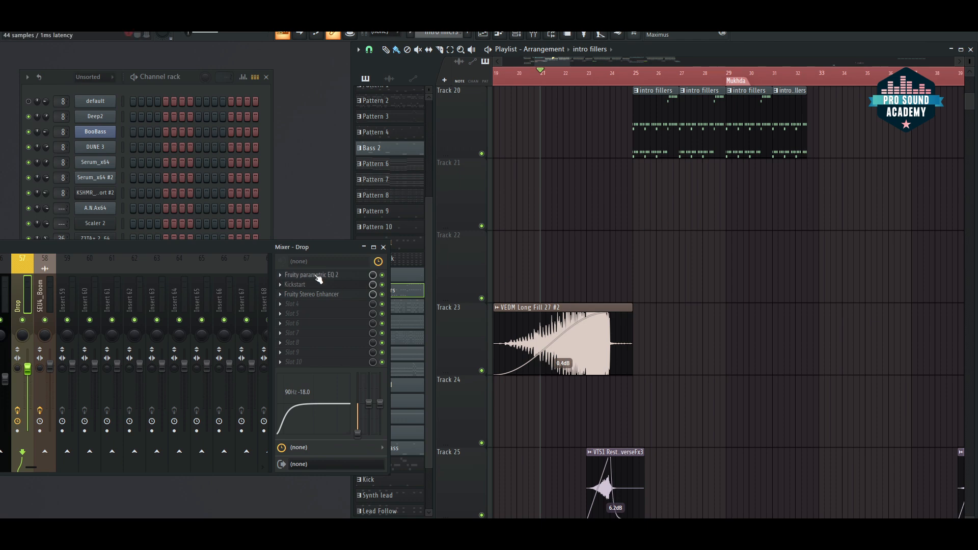
left_click(311, 275)
left_click_drag(274, 153, 625, 126)
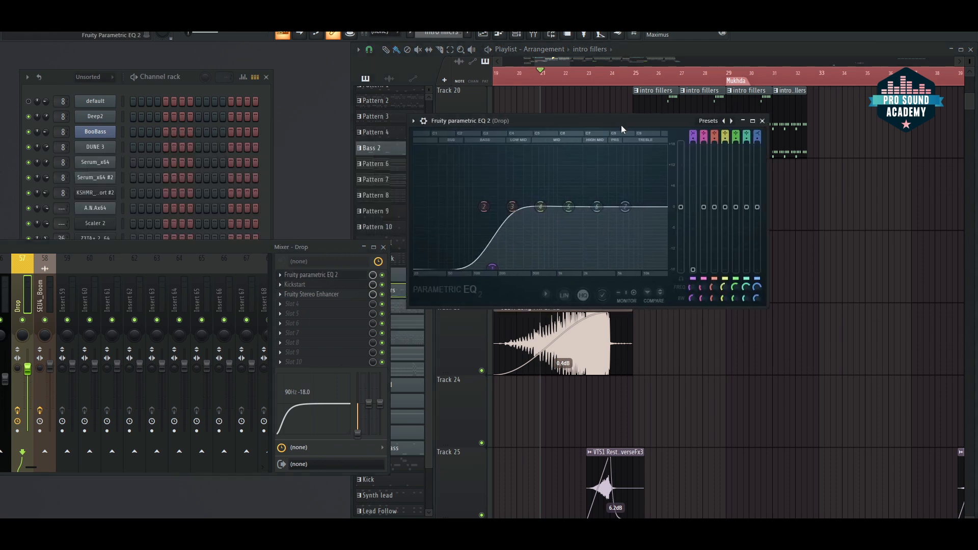
mouse_move(632, 211)
left_mouse_down()
mouse_move(633, 240)
mouse_move(596, 212)
mouse_move(632, 248)
mouse_move(633, 224)
left_mouse_up()
left_click(763, 120)
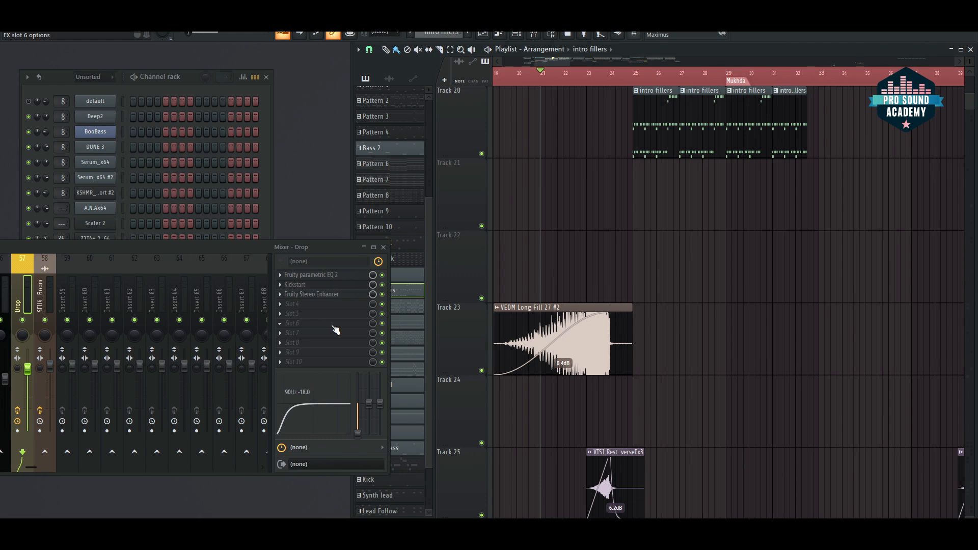
- Inspect the Kickstart sidechain curve on the Drop mixer channel and close the plugin
left_click(330, 285)
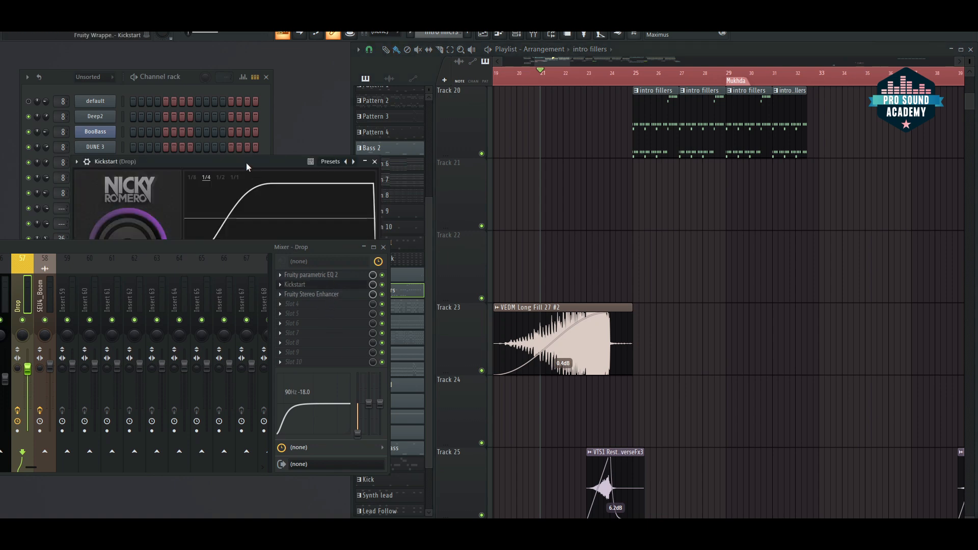
left_click_drag(247, 162, 295, 106)
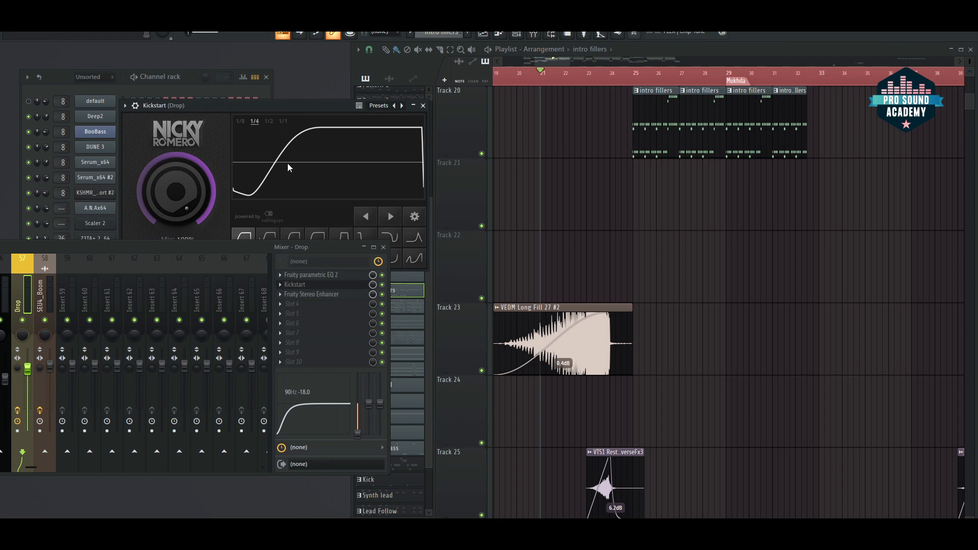
left_click(423, 105)
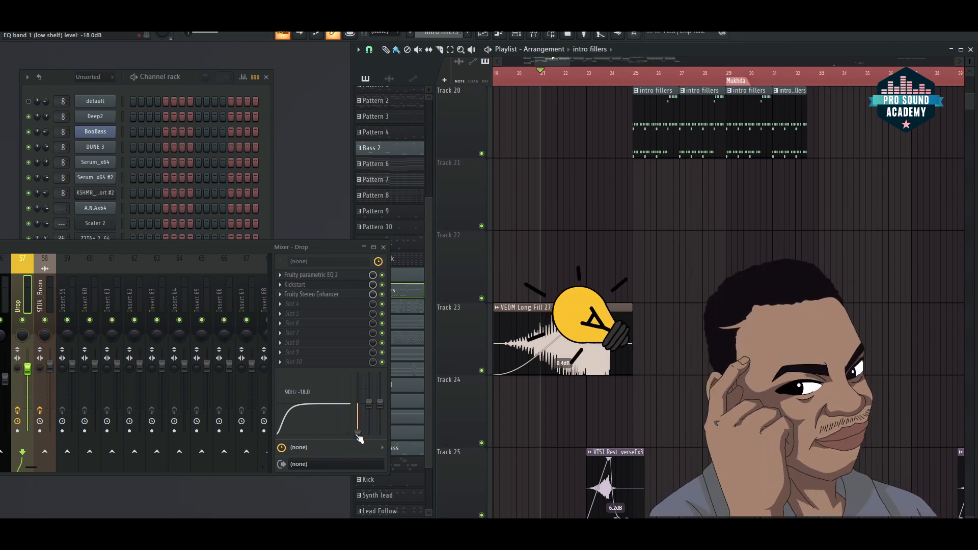
- Move the mixer clear of the channel rack and play the intro fillers pattern with both layered synths
left_click_drag(223, 243, 477, 322)
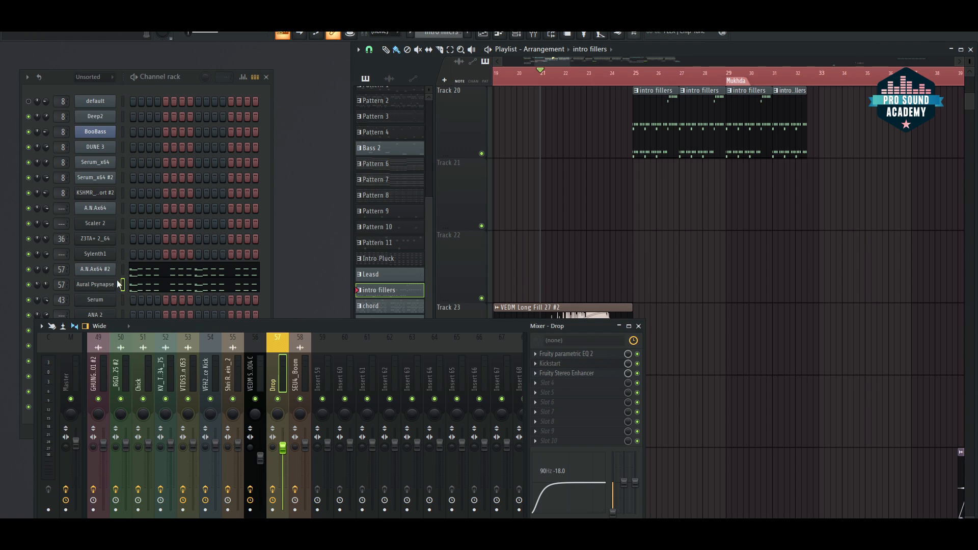
left_click(138, 83)
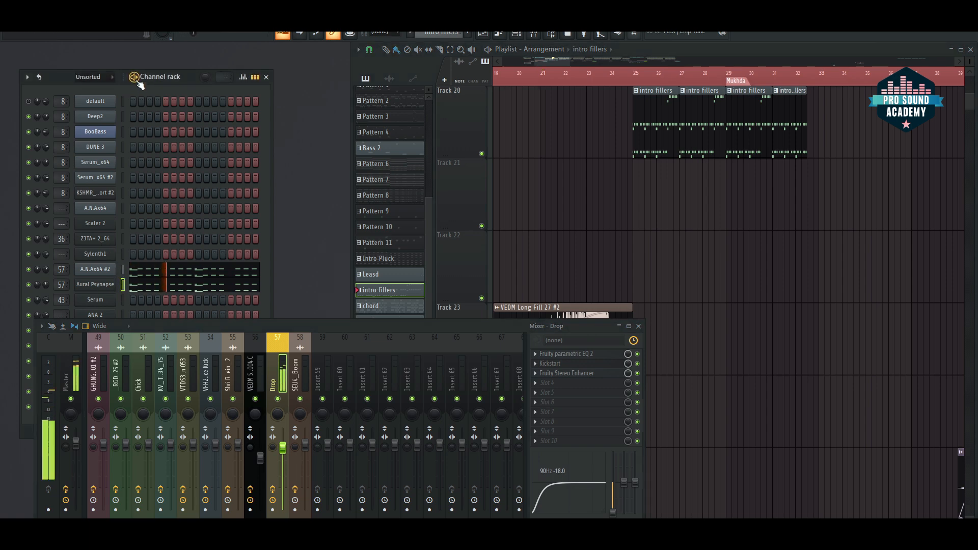
left_click(138, 83)
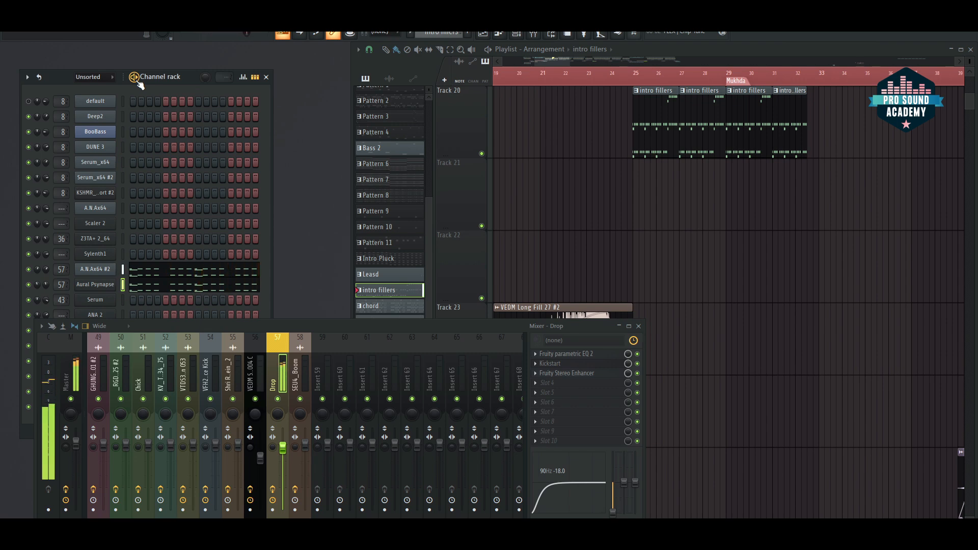
- Listen to the intro fillers pattern with the Aural Psynapse channel muted
left_click(29, 285)
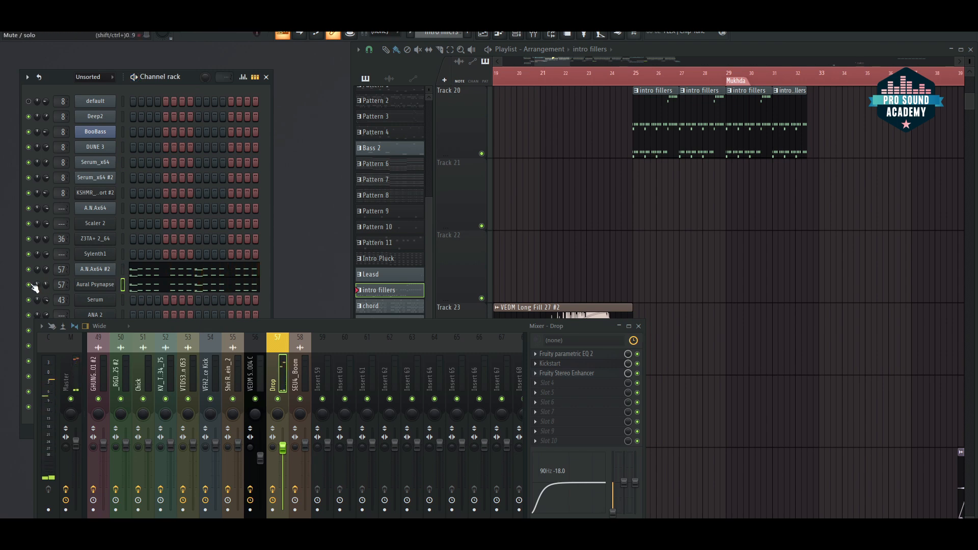
left_click(142, 80)
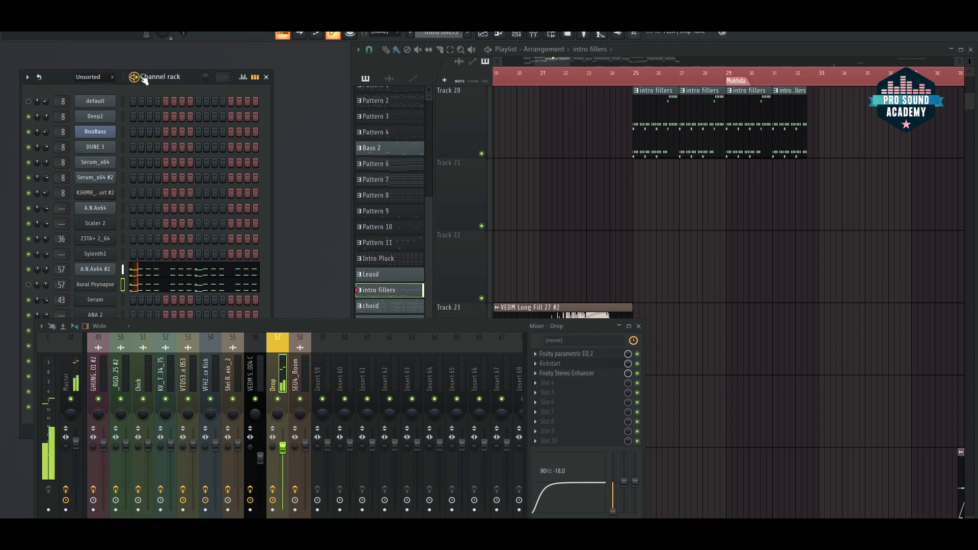
left_click(144, 80)
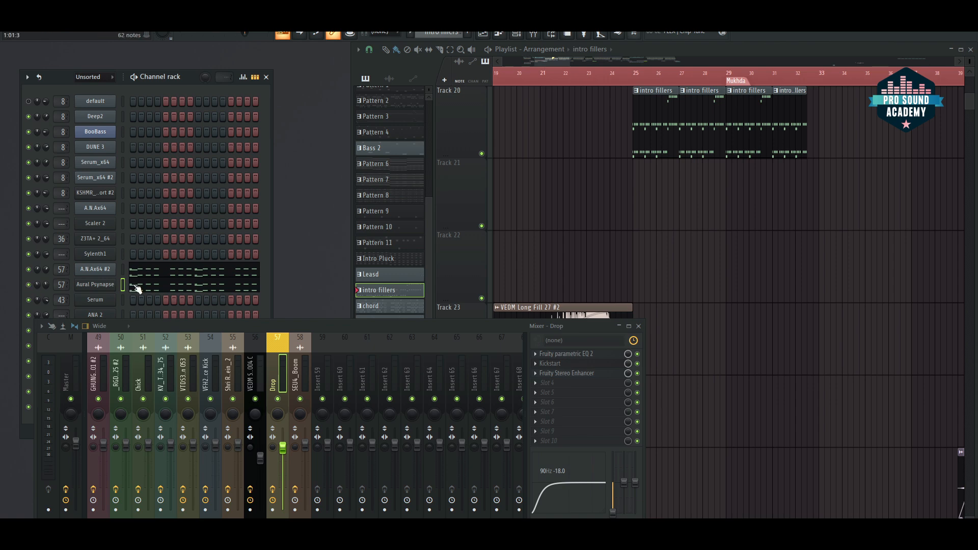
- Play the intro fillers pattern and bypass Kickstart on the Drop mixer channel to compare the sound without it
key("space")
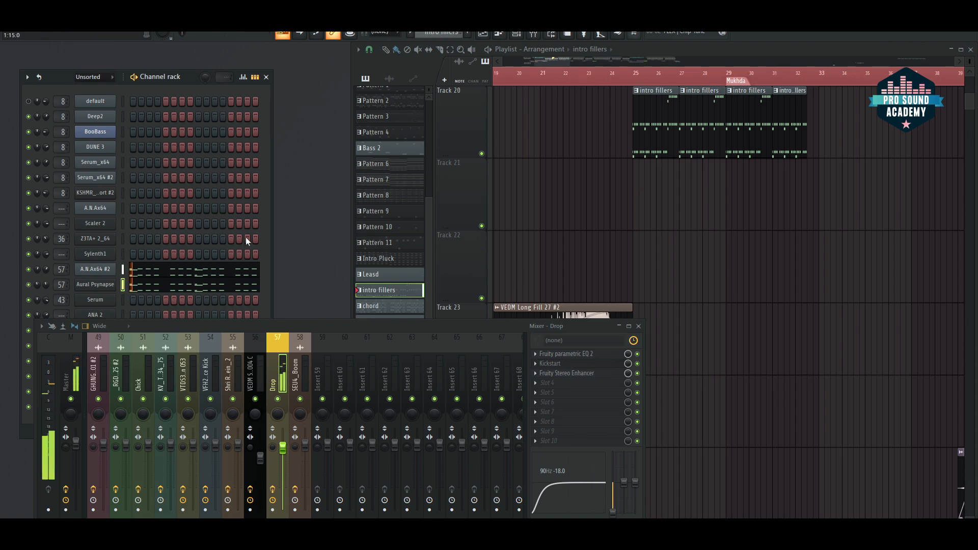
key("space")
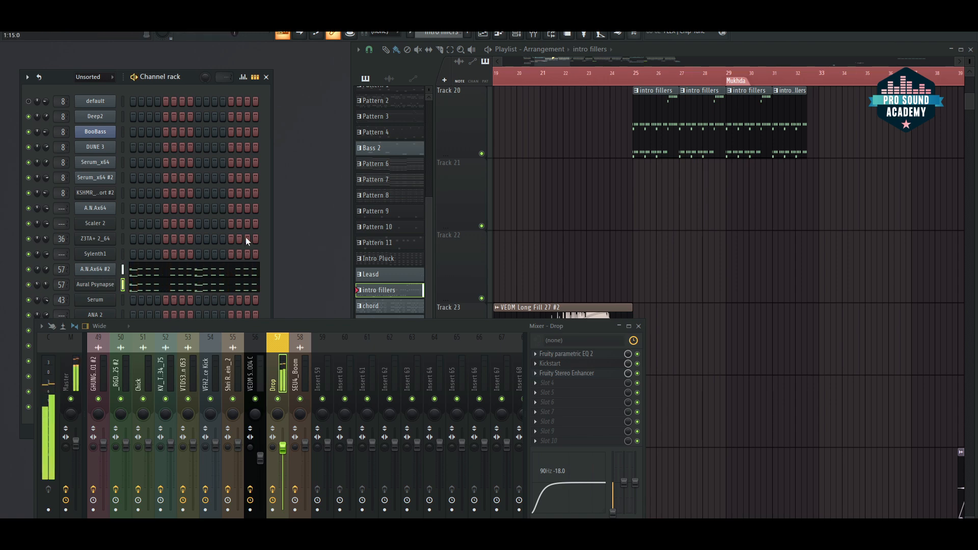
left_click(638, 363)
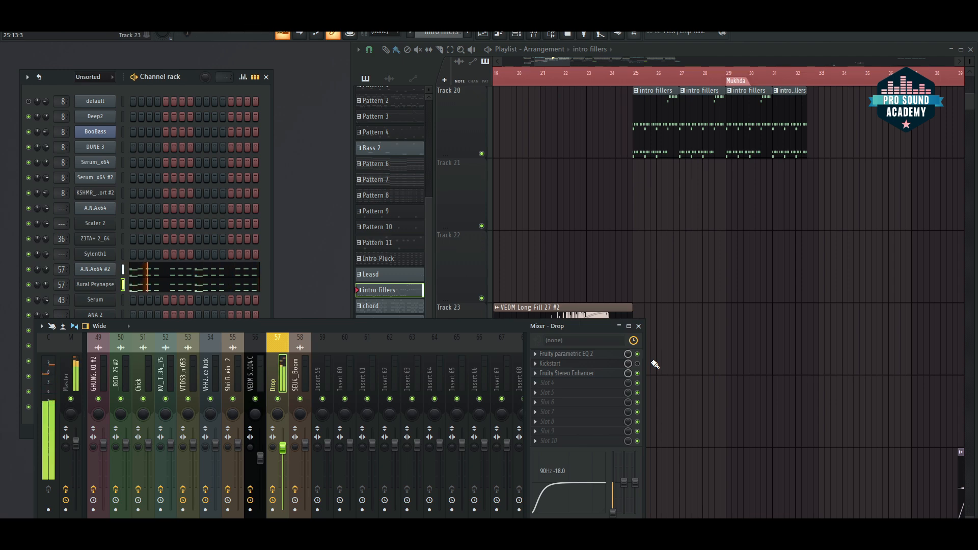
key("space")
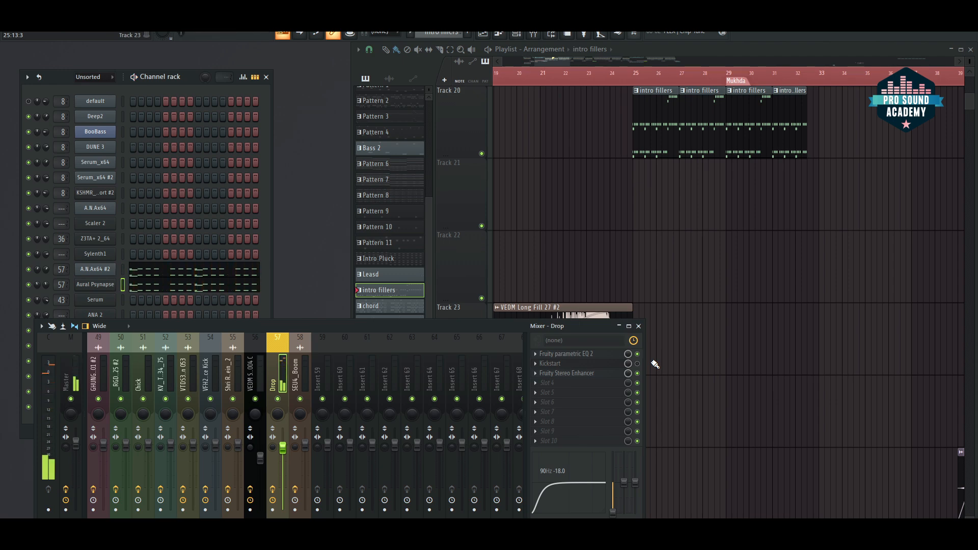